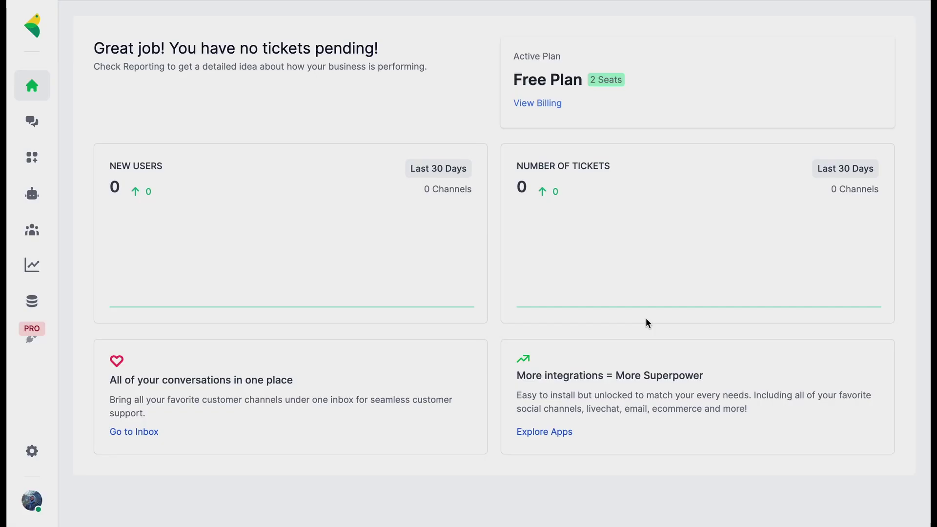
Step: Show Available Integrations and browse the WooCommerce, Shopify and Messenger cards
{"action": "left_click", "coordinate": [43, 161]}
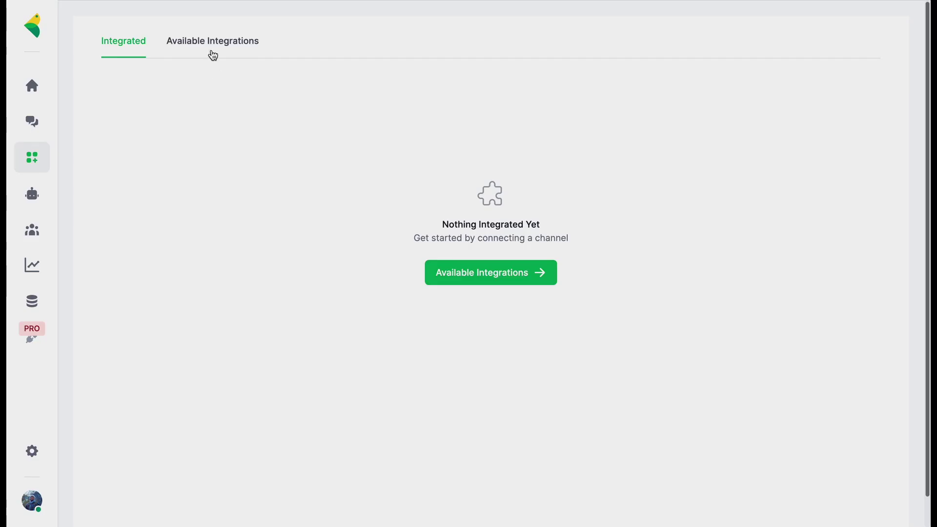
{"action": "left_click", "coordinate": [213, 55]}
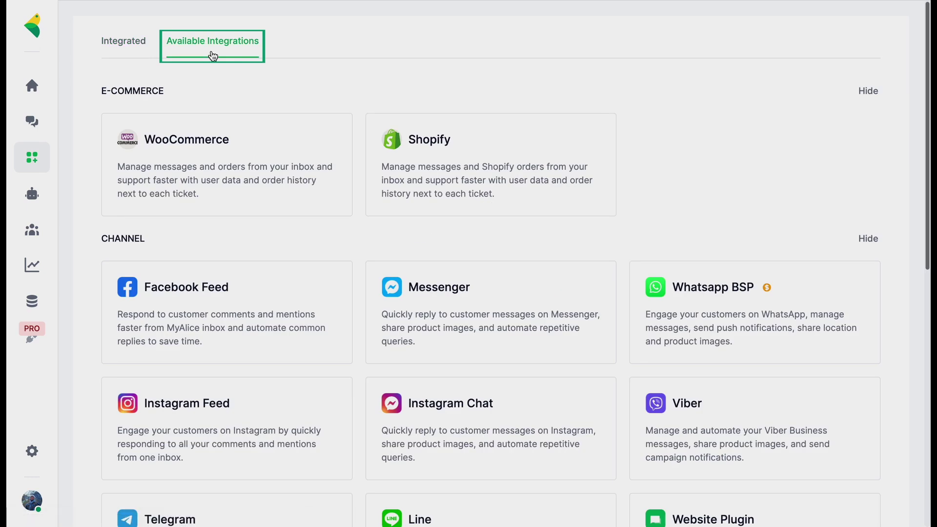
{"action": "scroll", "coordinate": [577, 178], "scroll_direction": "down", "scroll_amount": 3}
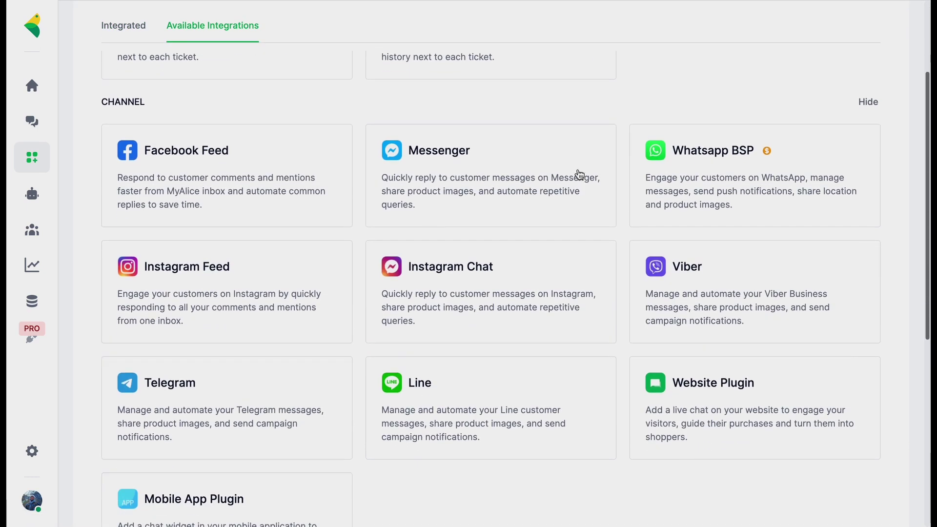
{"action": "scroll", "coordinate": [577, 173], "scroll_direction": "down", "scroll_amount": 8}
{"action": "scroll", "coordinate": [578, 174], "scroll_direction": "up", "scroll_amount": 11}
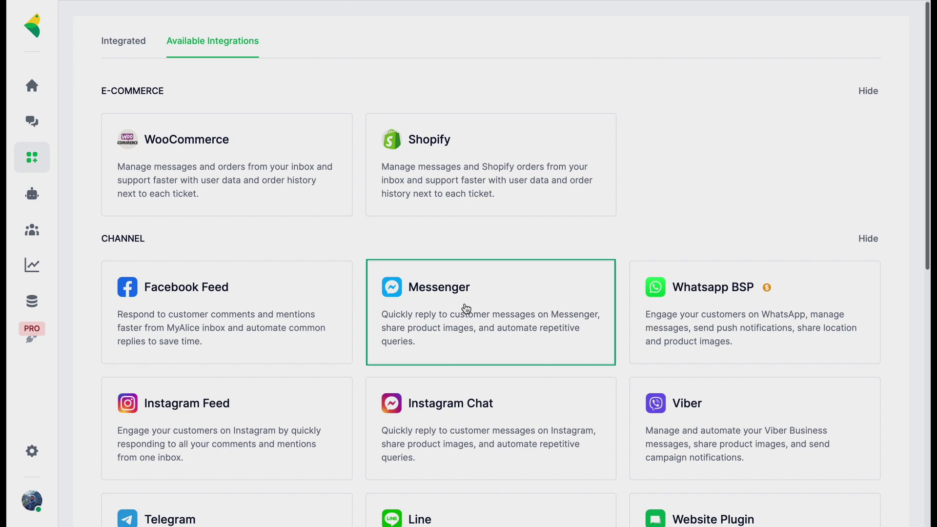
Step: Begin the Messenger connection and continue with the previously linked Facebook account
{"action": "left_click", "coordinate": [466, 307]}
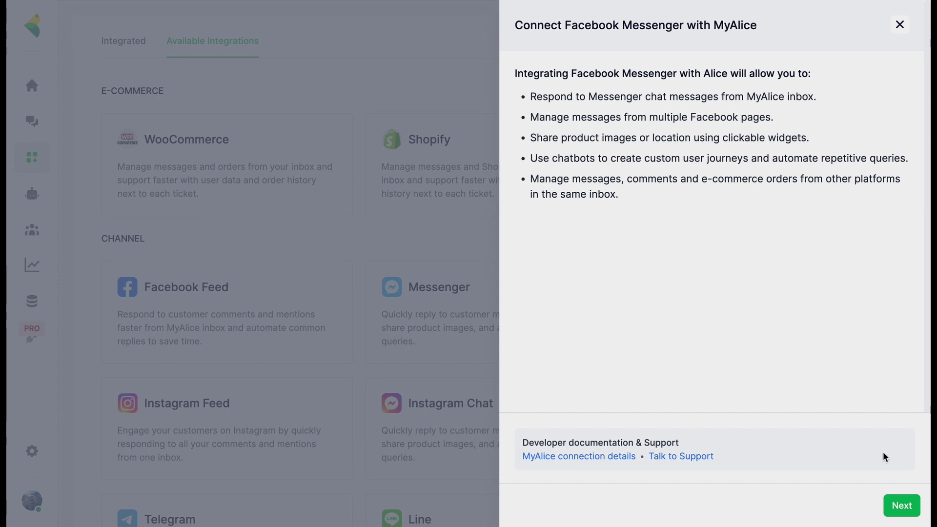
{"action": "left_click", "coordinate": [902, 508]}
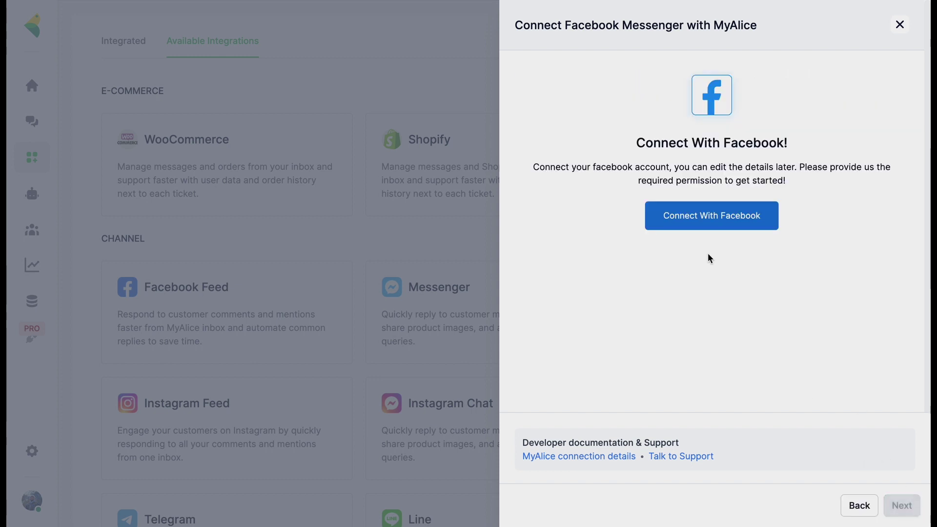
{"action": "left_click", "coordinate": [704, 222]}
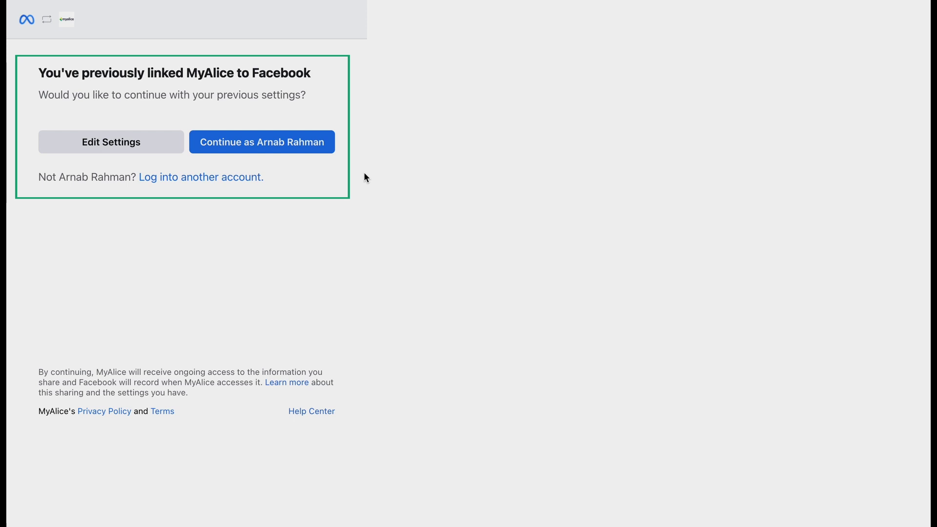
{"action": "left_click", "coordinate": [280, 147]}
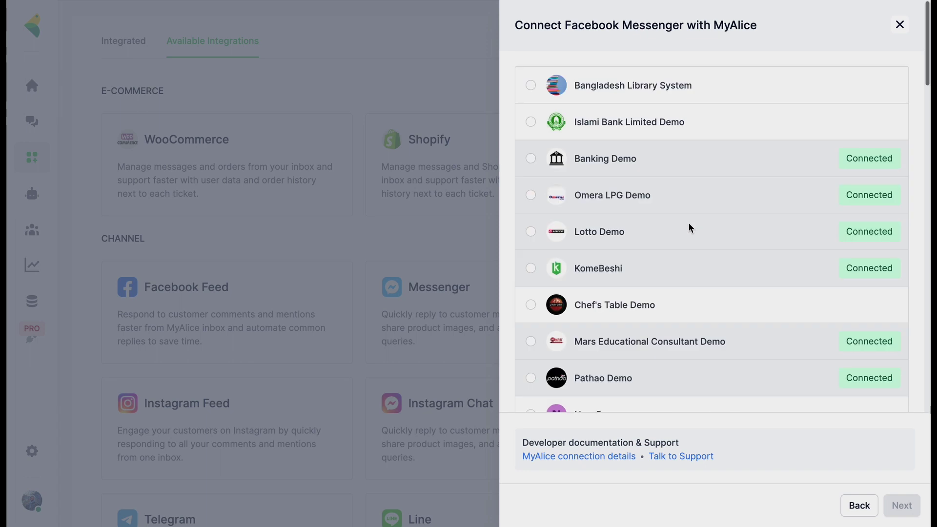
Step: Confirm the Godrej Demo page for Messenger and proceed to its channel settings
{"action": "scroll", "coordinate": [753, 195], "scroll_direction": "down", "scroll_amount": 8}
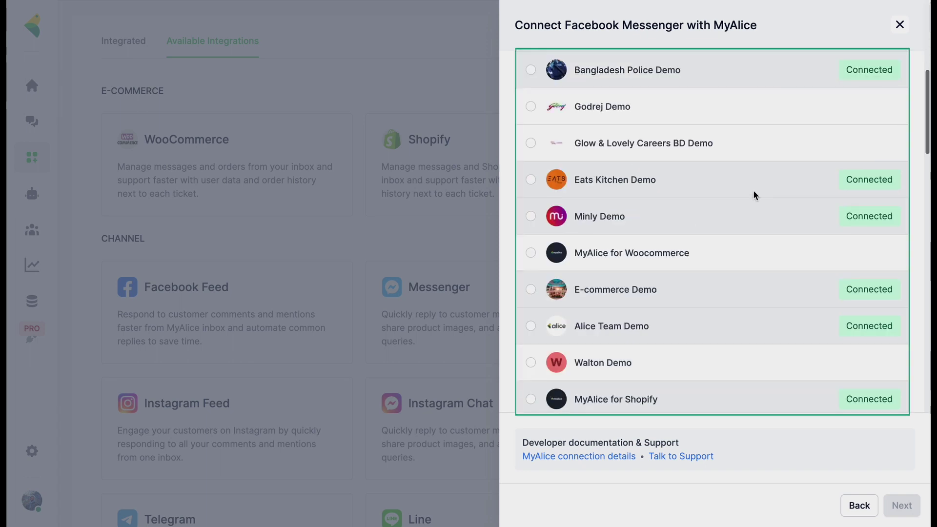
{"action": "scroll", "coordinate": [753, 195], "scroll_direction": "up", "scroll_amount": 8}
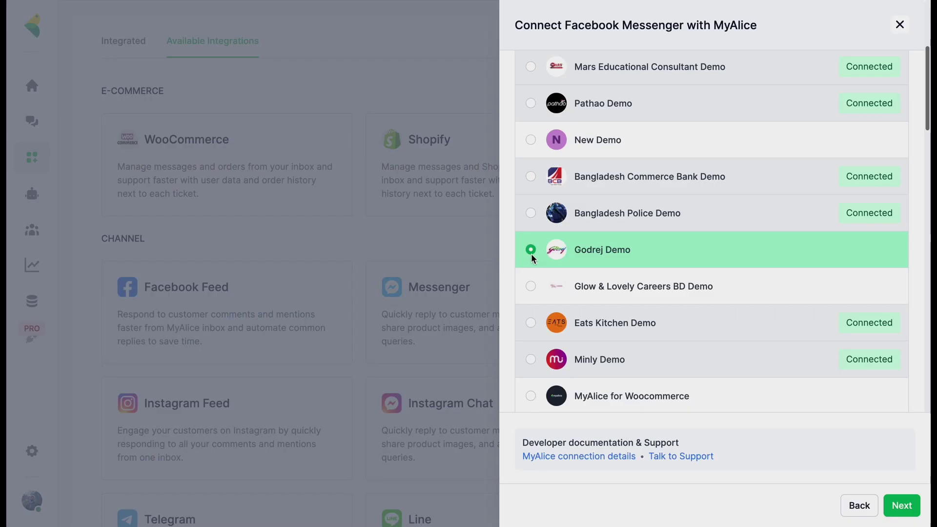
{"action": "left_click", "coordinate": [896, 507]}
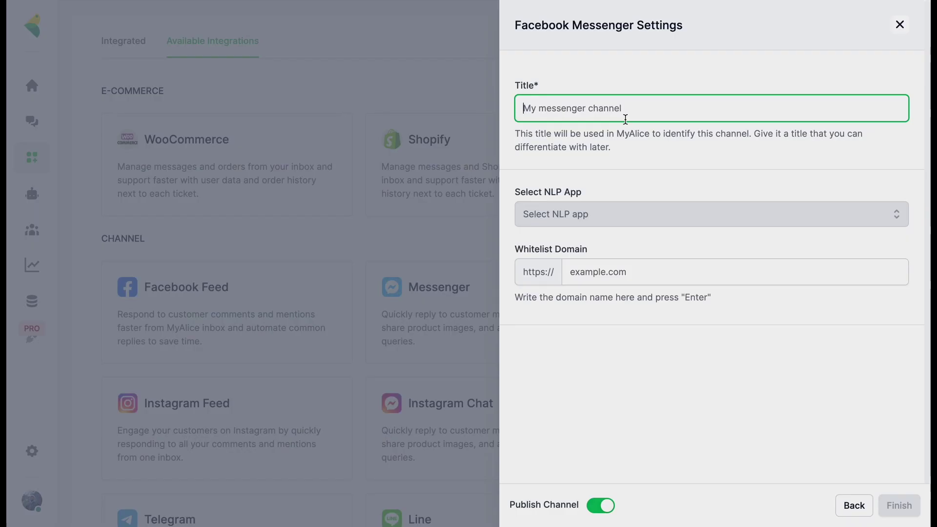
Step: Title the Messenger channel 'MyALice Messenger' and finish creating it
{"action": "type", "text": "MyALi"}
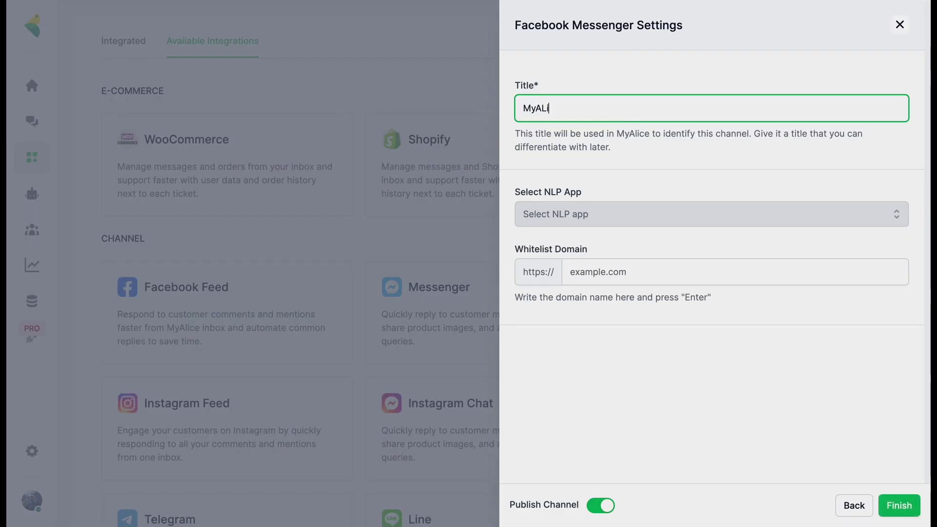
{"action": "type", "text": "ce Messenger"}
{"action": "left_click", "coordinate": [783, 204]}
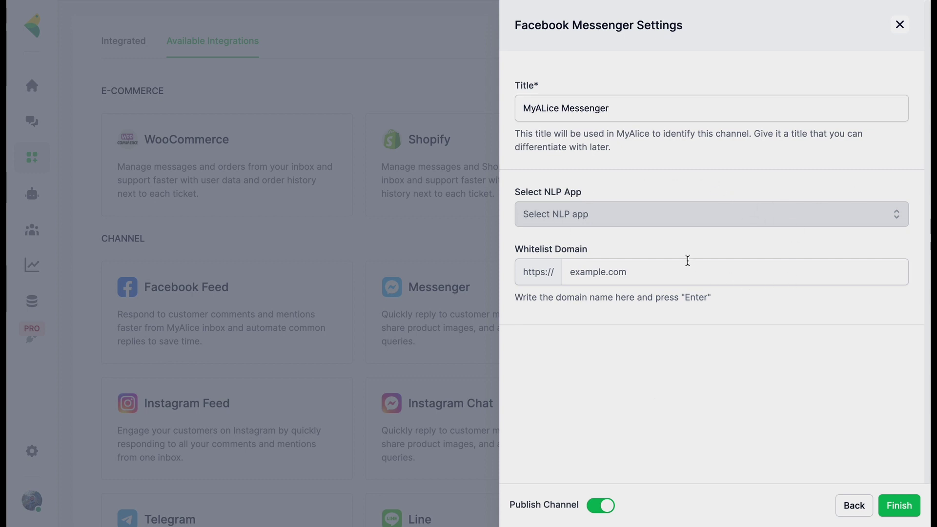
{"action": "left_click", "coordinate": [898, 503]}
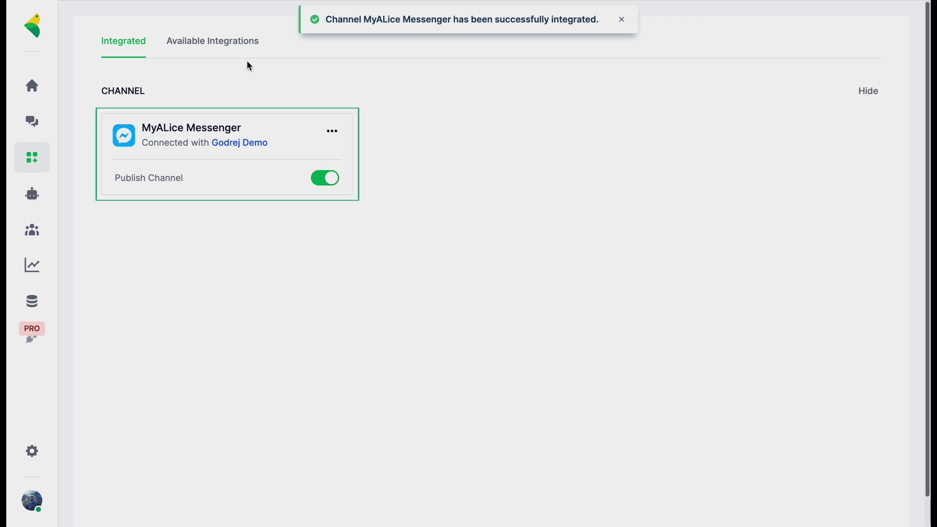
Step: View the MyALice Messenger bot sequences, then pick Facebook Feed from Available Integrations
{"action": "left_click", "coordinate": [32, 193]}
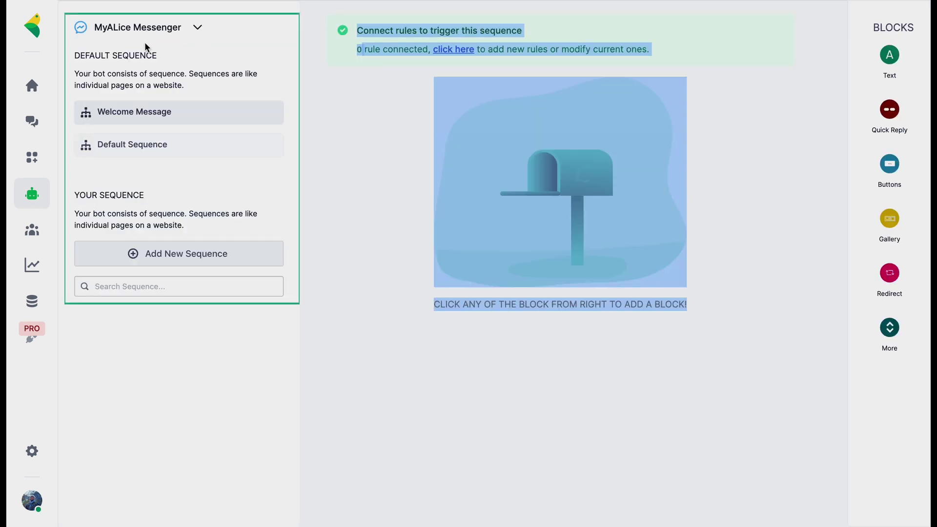
{"action": "left_click", "coordinate": [120, 119]}
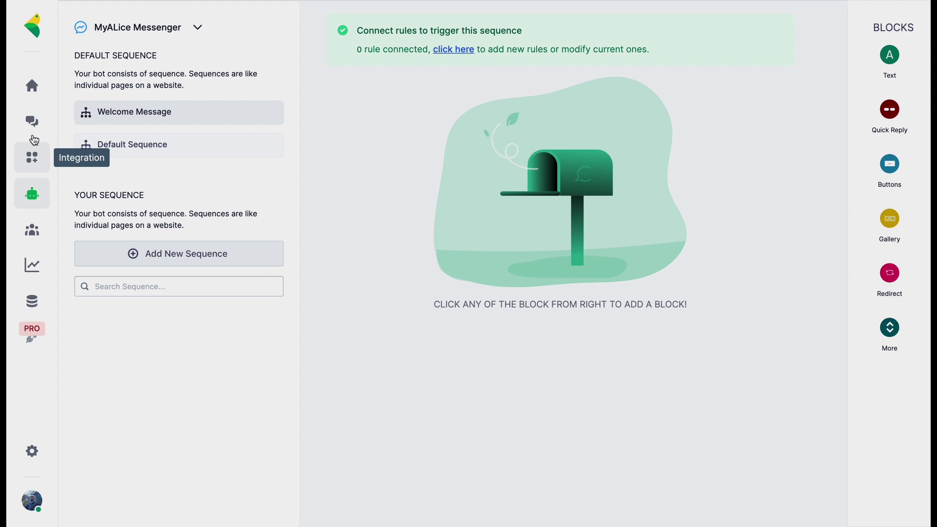
{"action": "left_click", "coordinate": [32, 159]}
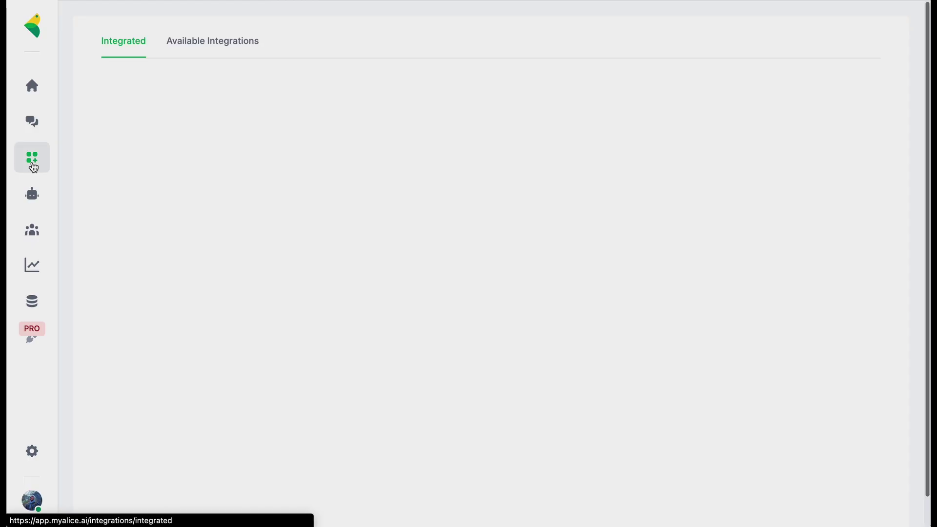
{"action": "left_click", "coordinate": [247, 52]}
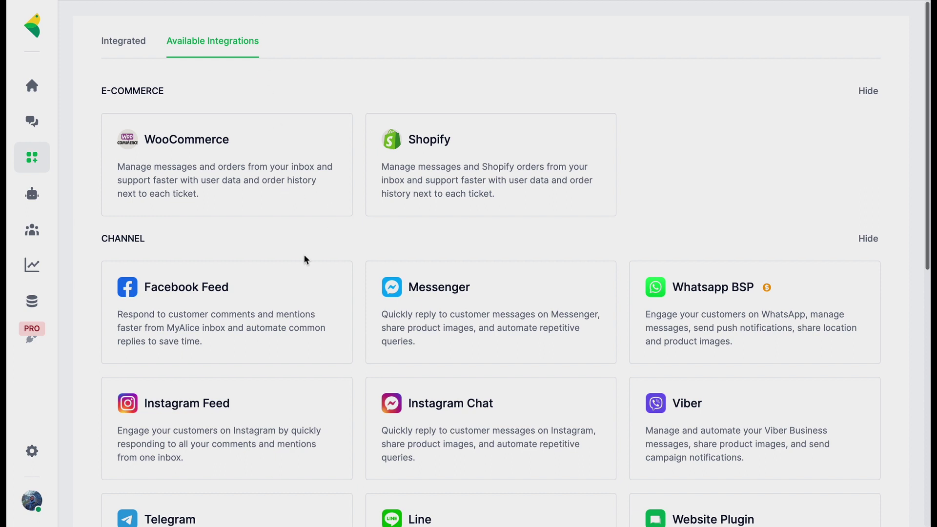
{"action": "left_click", "coordinate": [251, 294]}
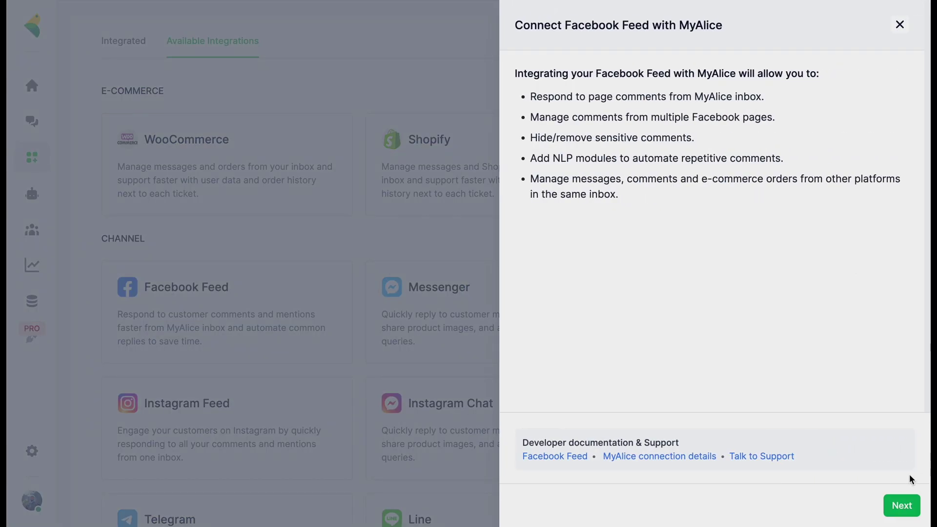
Step: Connect the Facebook Feed with the previously linked Facebook account
{"action": "left_click", "coordinate": [901, 505]}
{"action": "left_click", "coordinate": [651, 215]}
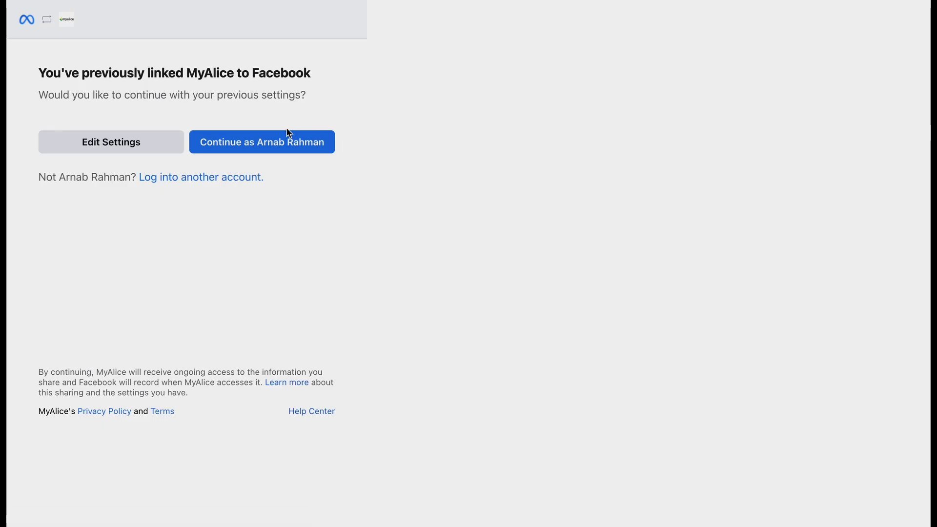
{"action": "left_click", "coordinate": [283, 141]}
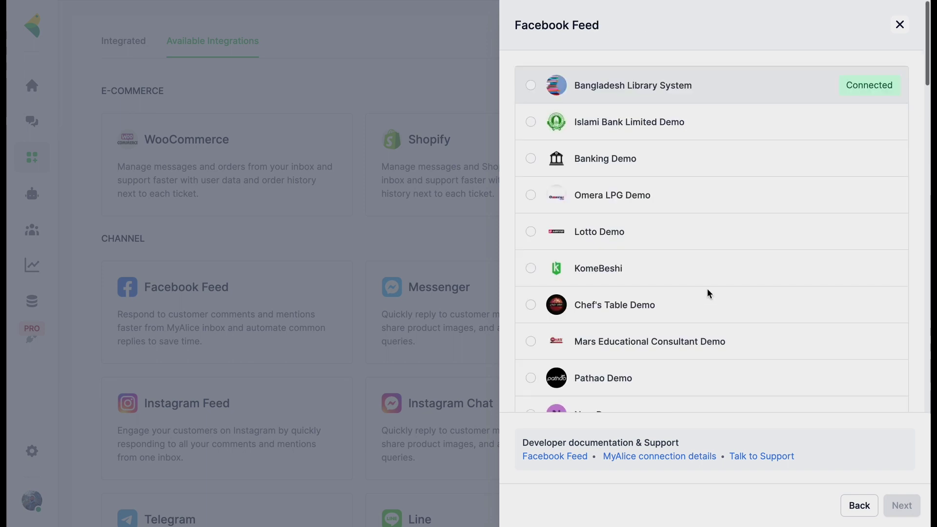
Step: Choose the Godrej Demo page, title the feed channel 'MyAlice Feed', and create it
{"action": "scroll", "coordinate": [570, 242], "scroll_direction": "down", "scroll_amount": 8}
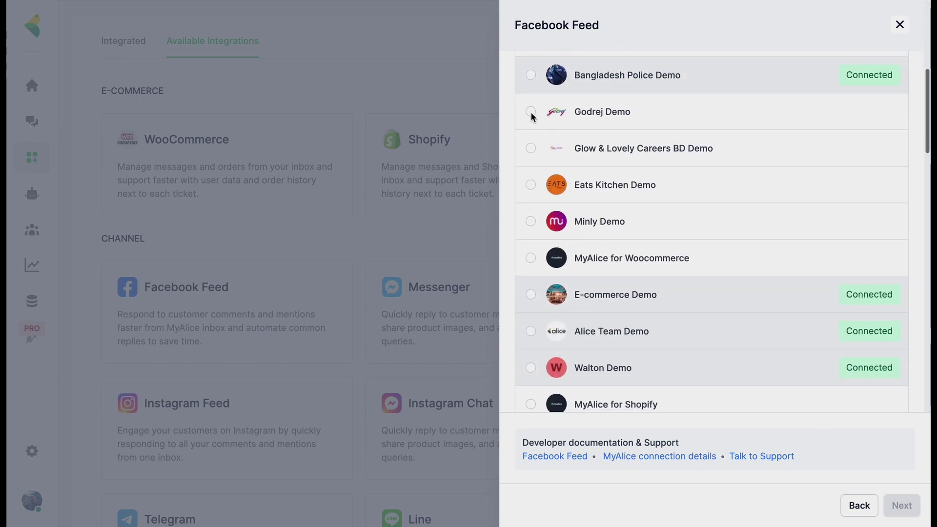
{"action": "left_click", "coordinate": [531, 112]}
{"action": "left_click", "coordinate": [903, 506]}
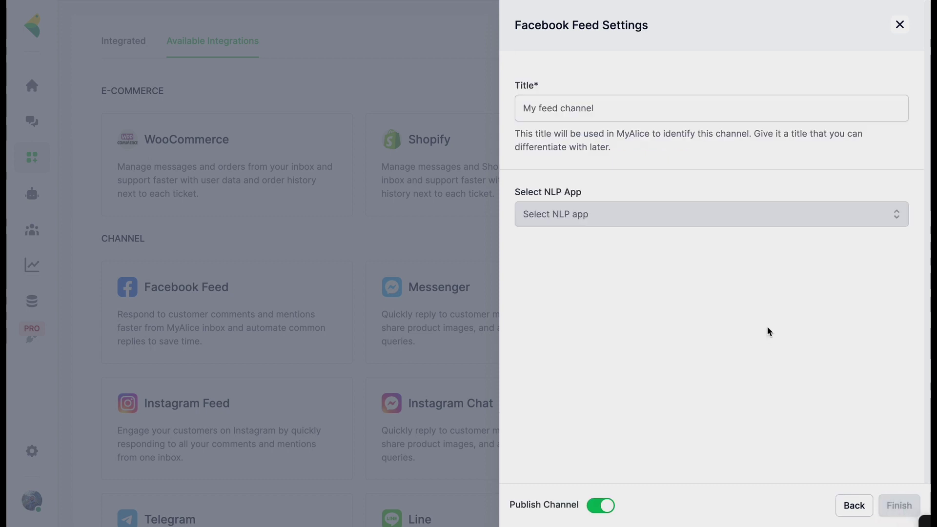
{"action": "left_click", "coordinate": [596, 110]}
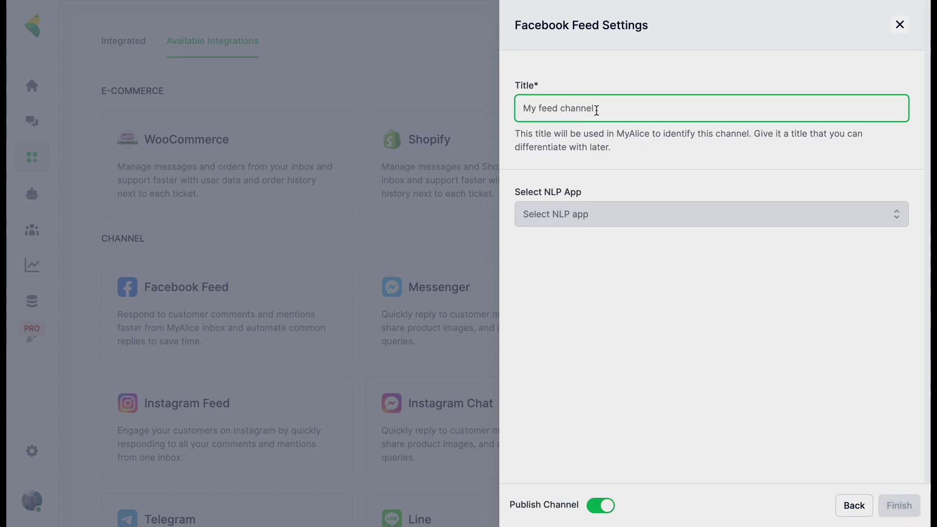
{"action": "type", "text": "MyAlice Feed"}
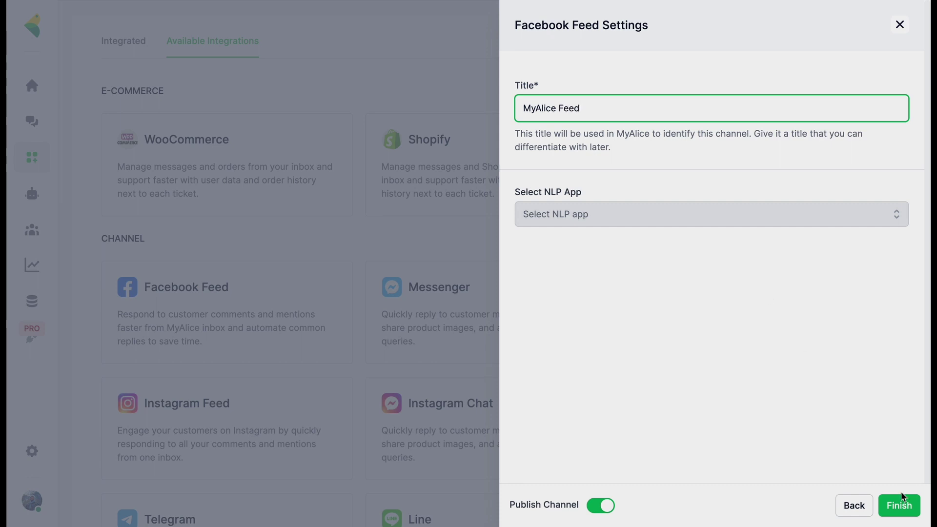
{"action": "left_click", "coordinate": [902, 500]}
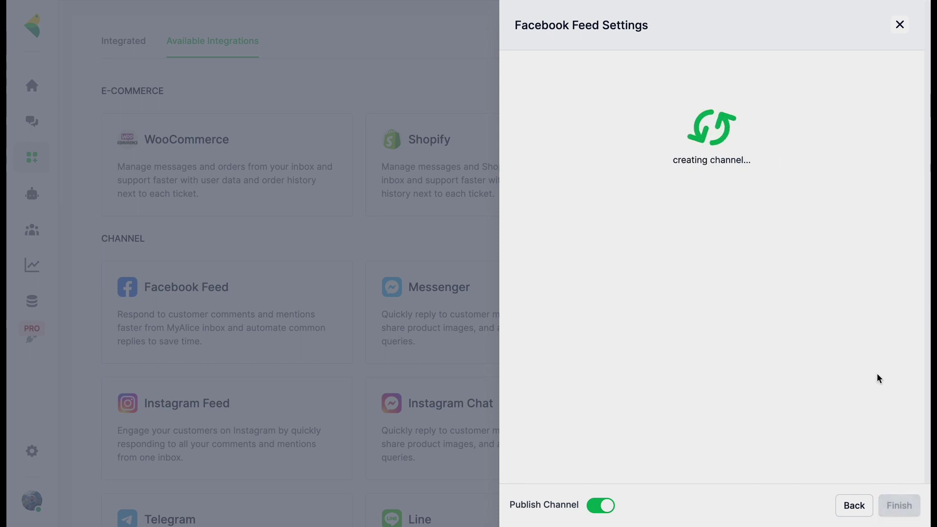